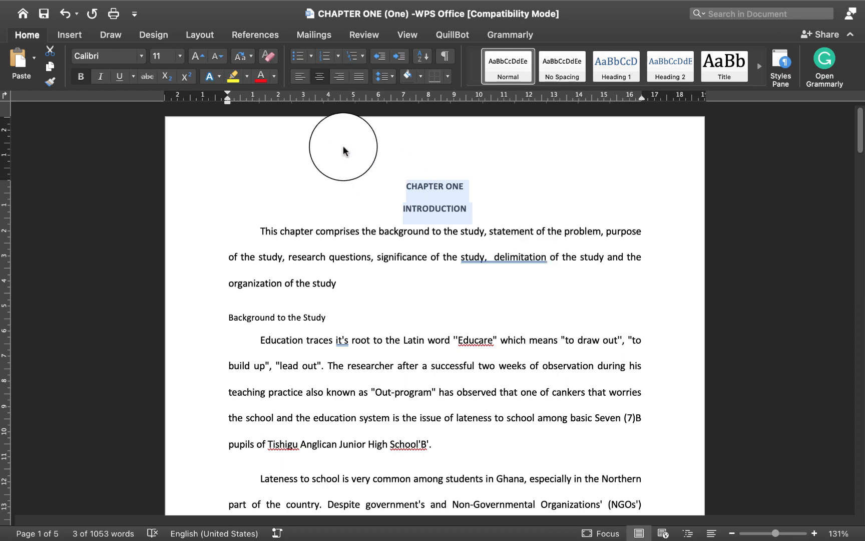
Open the Office Add-ins store, checking the list of already installed add-ins along the way.
click(74, 35)
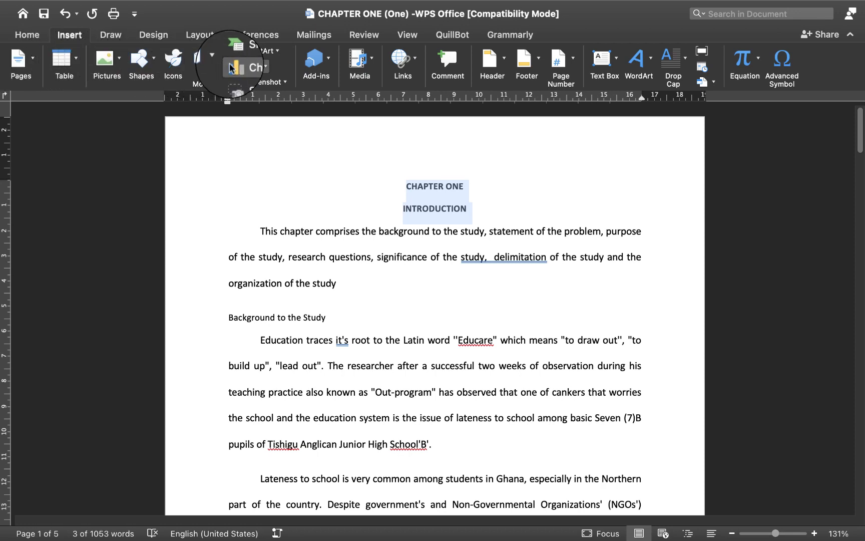
click(329, 59)
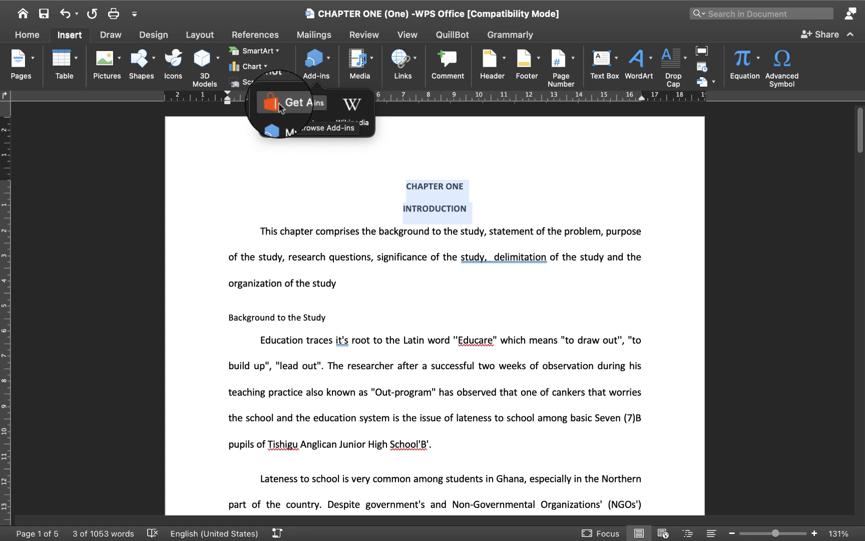
click(301, 105)
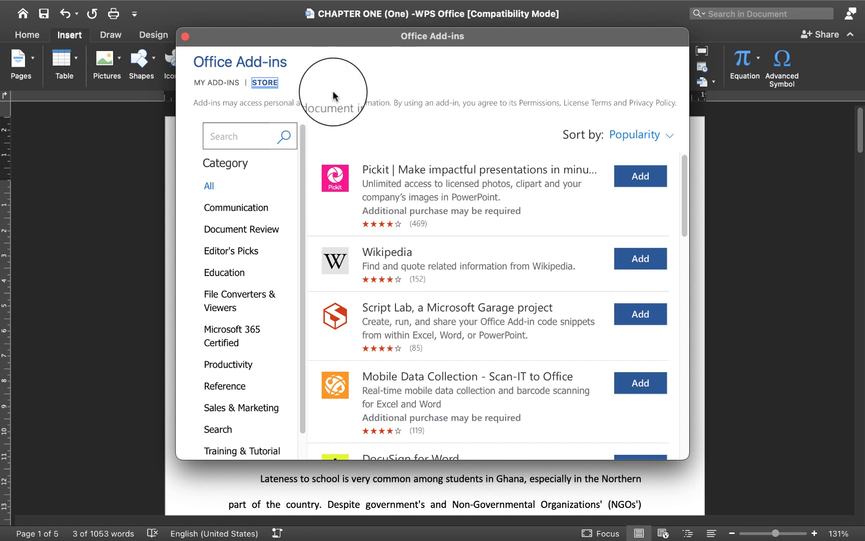
click(215, 84)
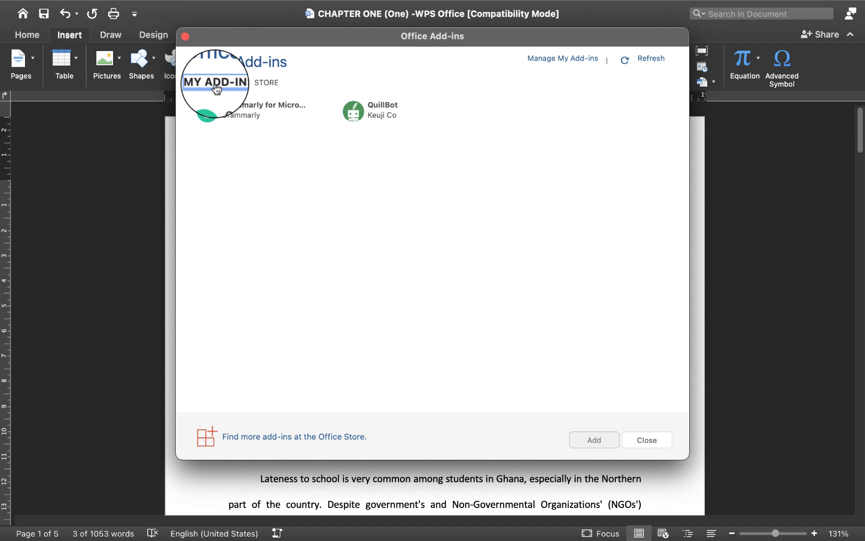
click(266, 85)
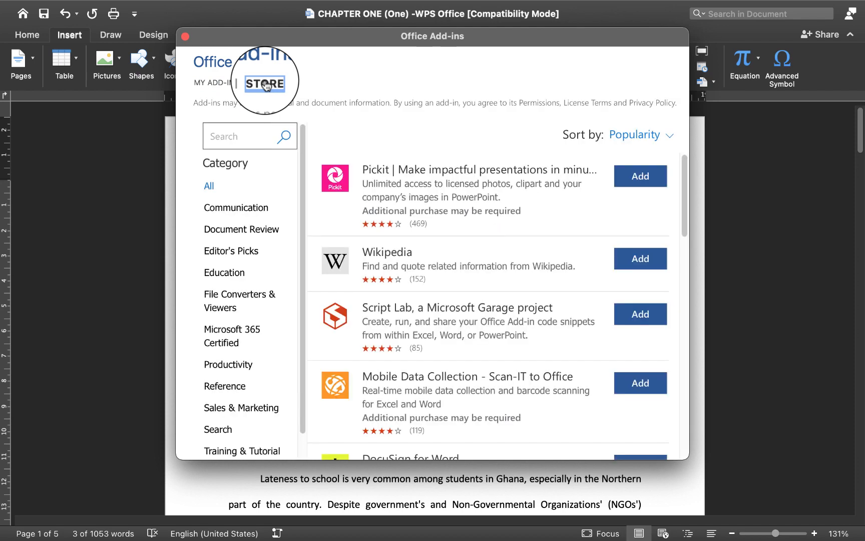
Search the add-in store for Quillbot and add the QuillBot add-in, accepting its license terms.
click(249, 135)
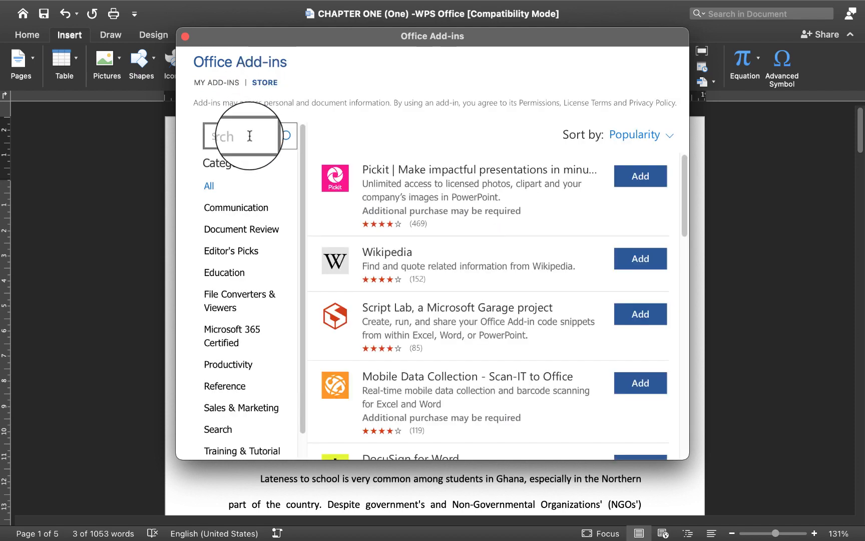
text(quil)
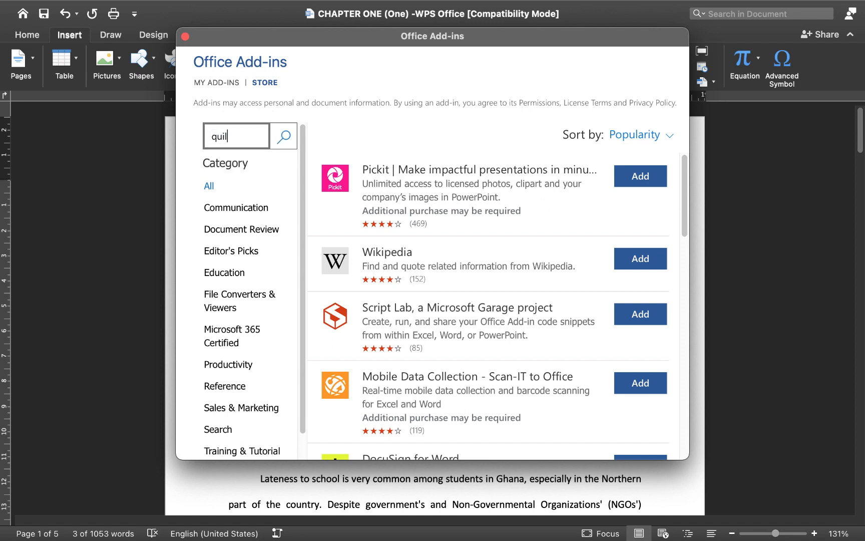
text(lbot)
click(283, 138)
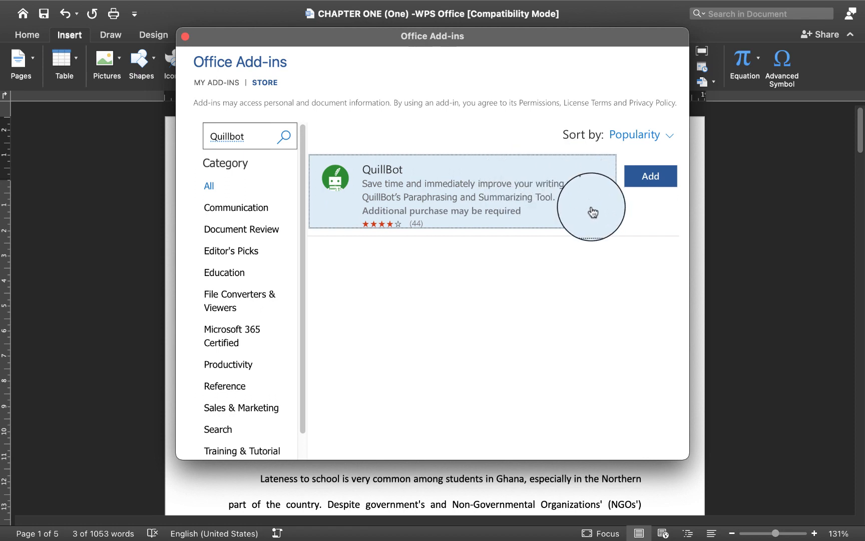
click(645, 181)
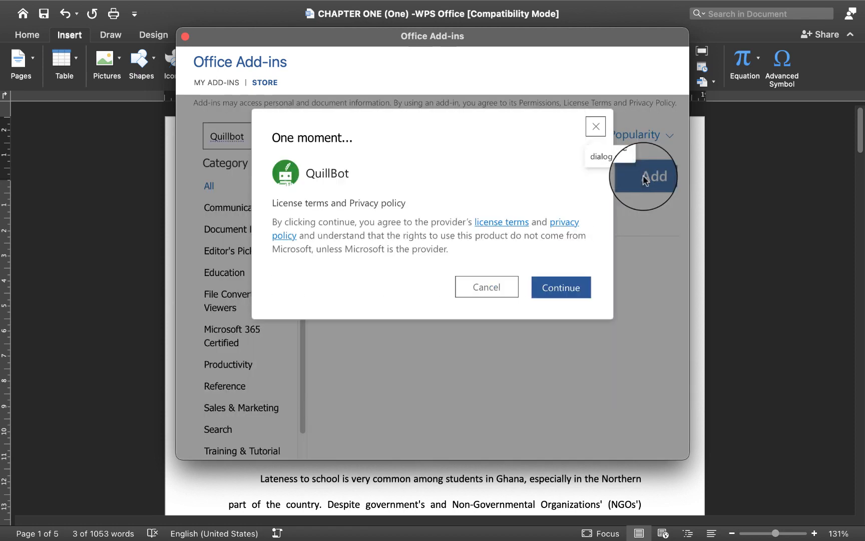
click(563, 290)
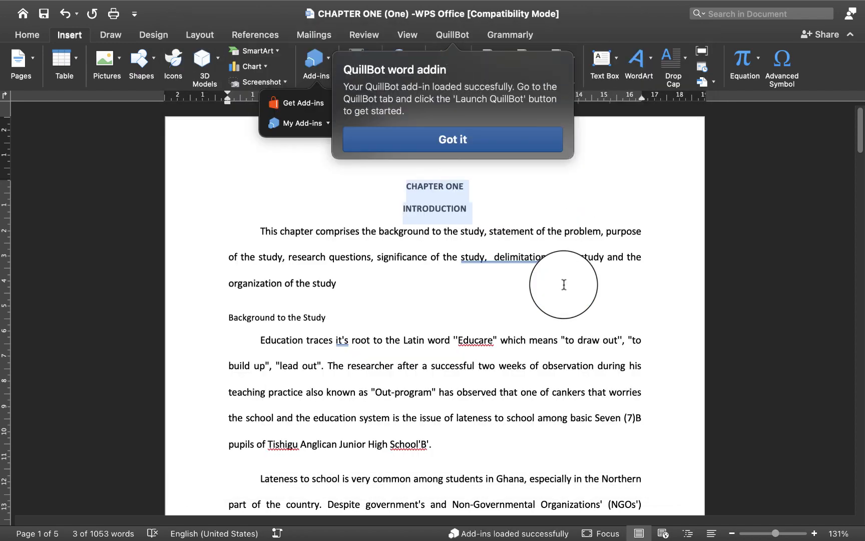
click(453, 140)
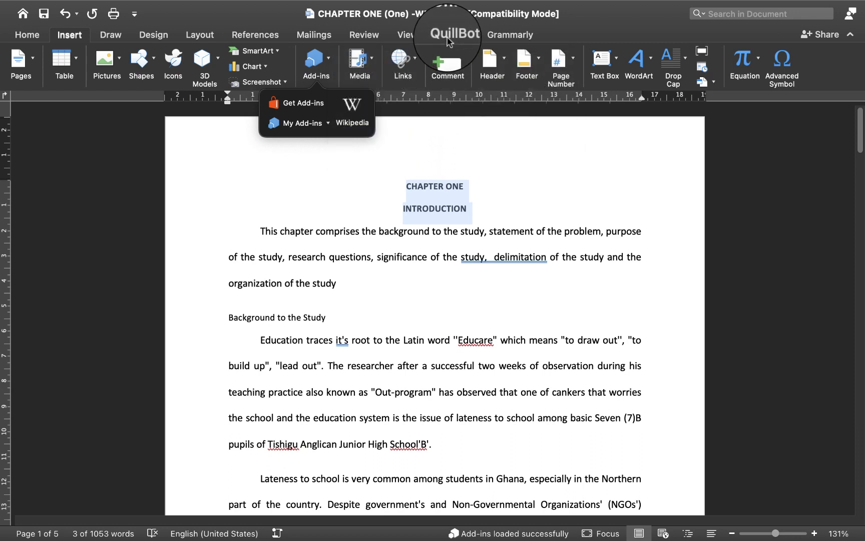
Find Grammarly for Microsoft Word in the add-in store and add it, accepting its license terms.
click(314, 104)
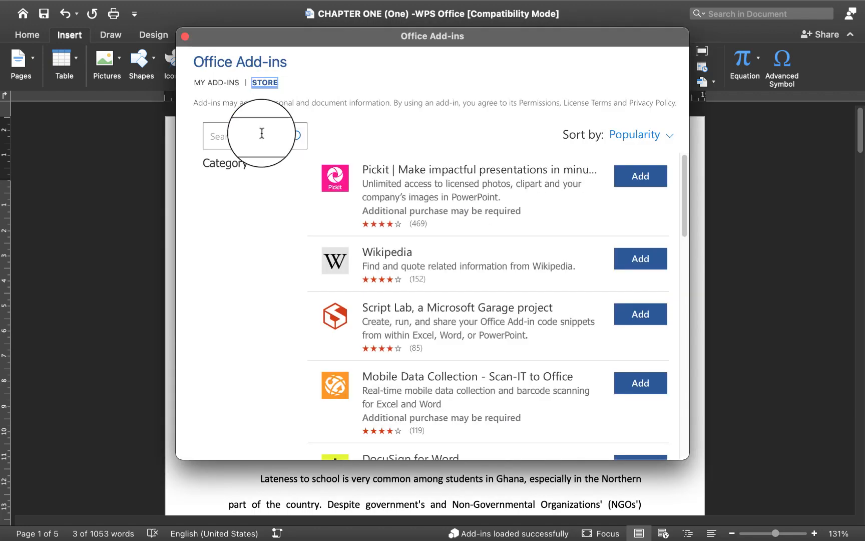
click(235, 137)
text(gra)
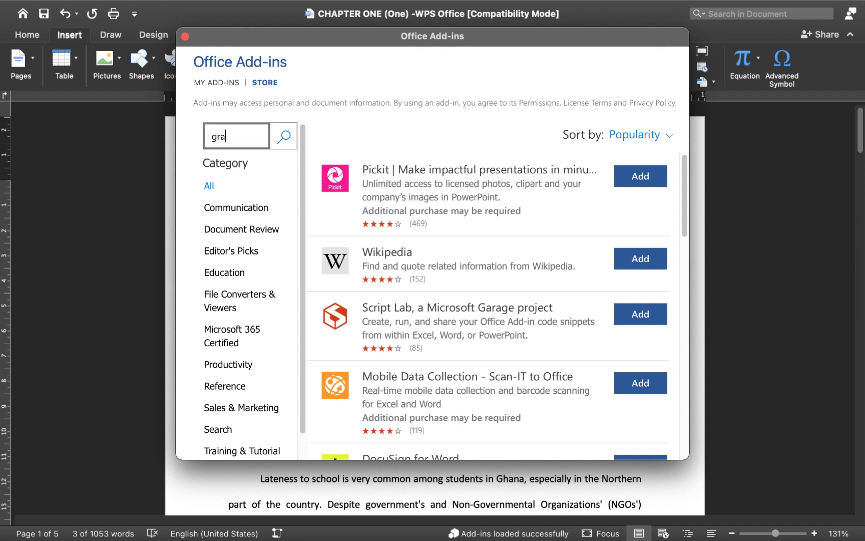
text(mmarly)
click(286, 138)
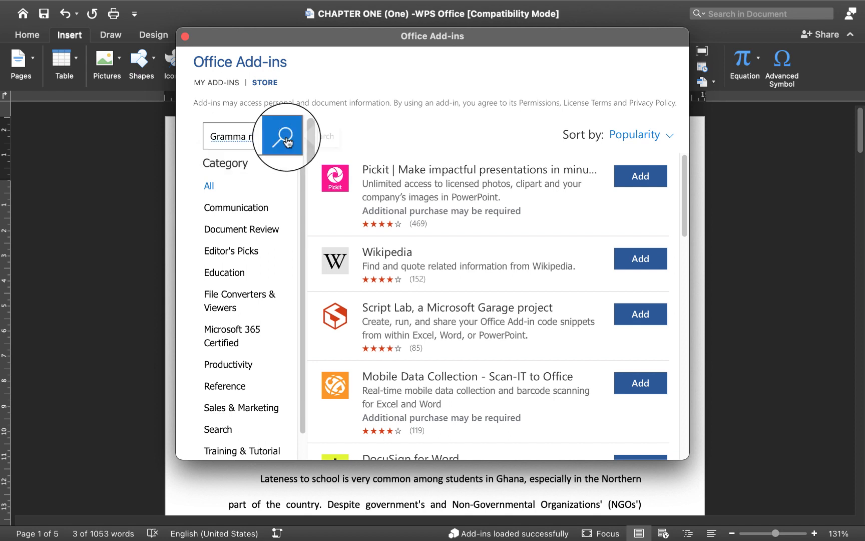
click(249, 137)
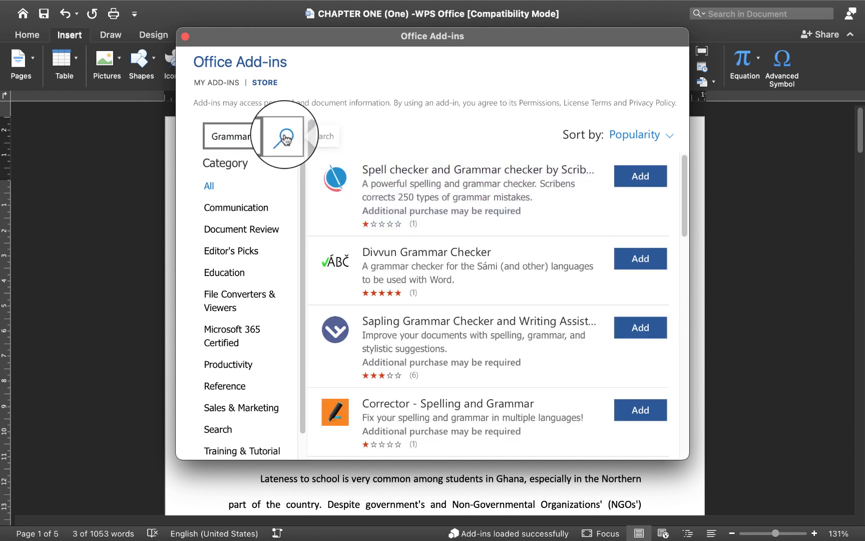
click(286, 137)
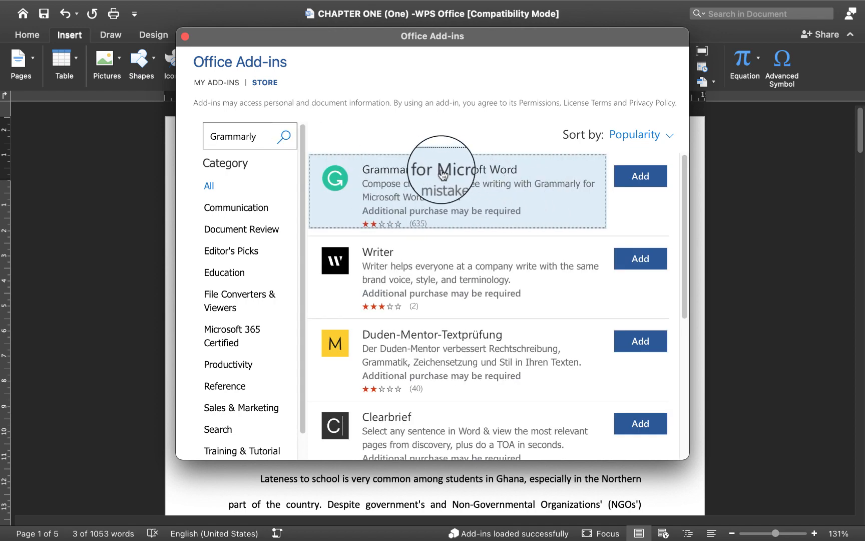
click(632, 183)
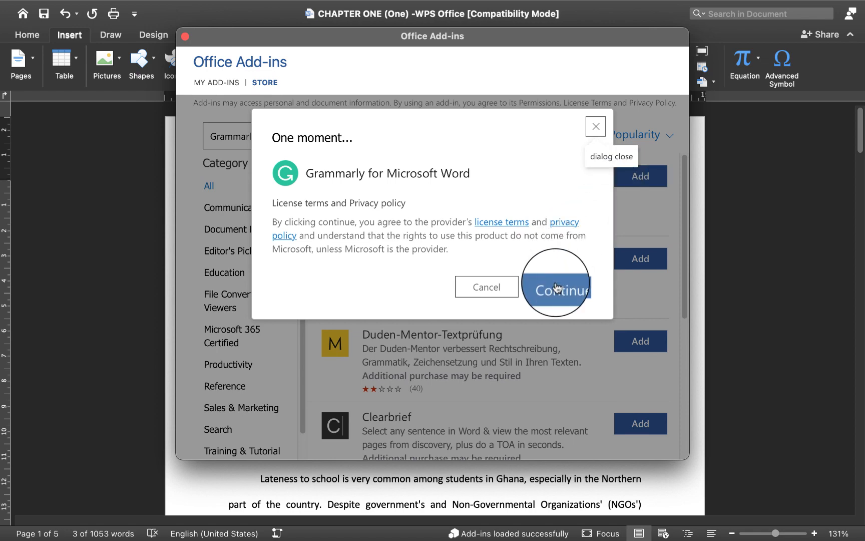
click(557, 287)
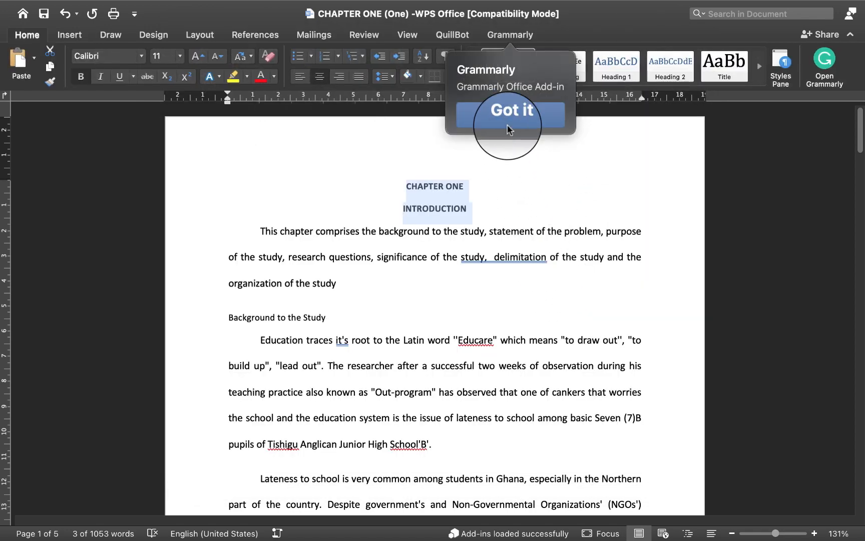
click(507, 124)
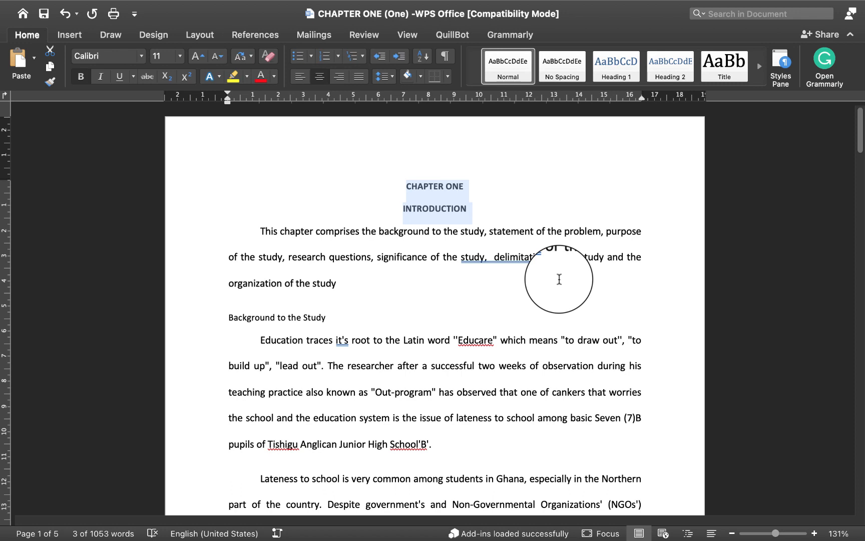
Launch QuillBot and paraphrase the paragraph starting "Lateness to school is very common" in Standard mode.
click(449, 34)
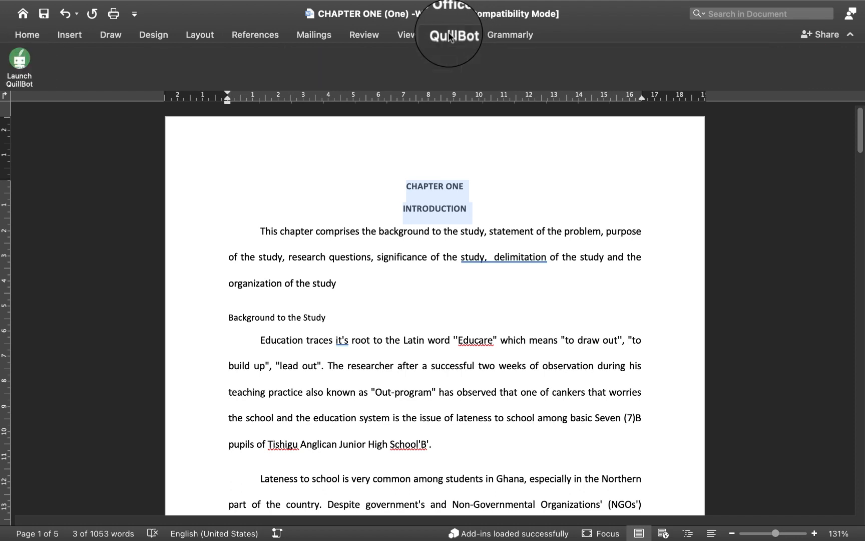
click(17, 63)
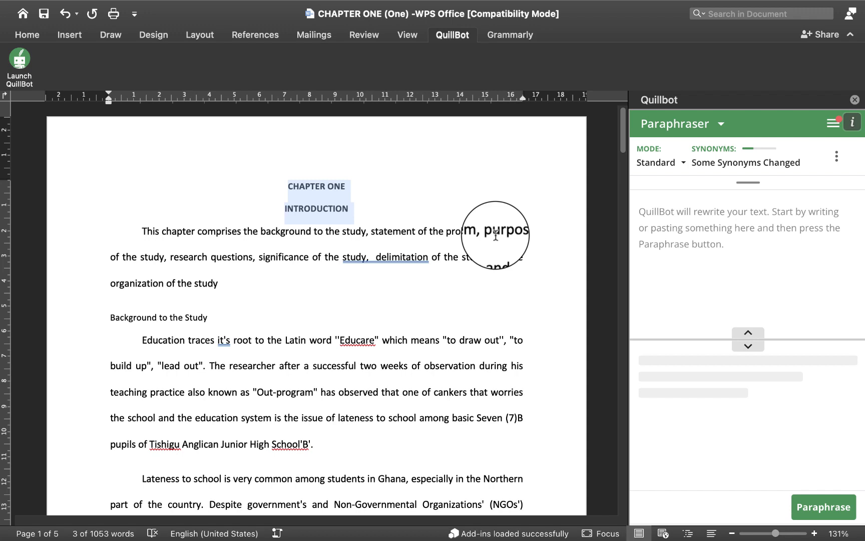
scroll(296, 415, down, 5)
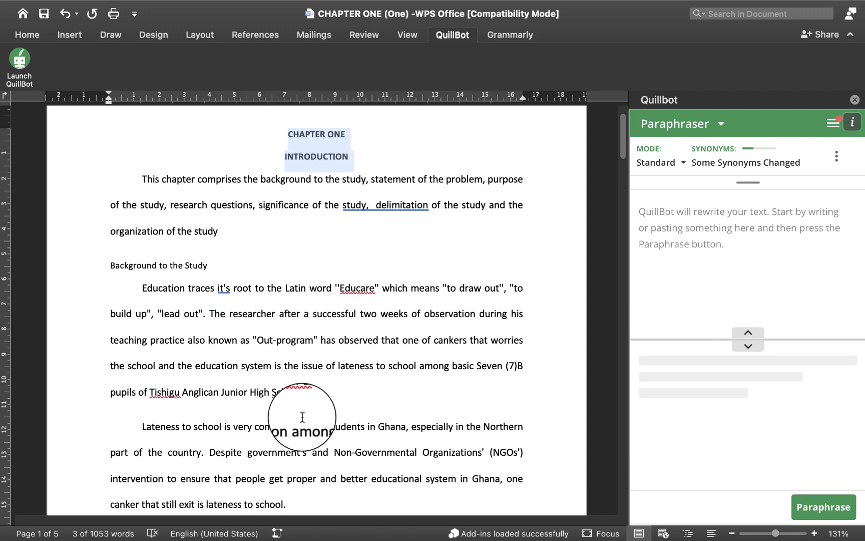
scroll(302, 417, up, 1)
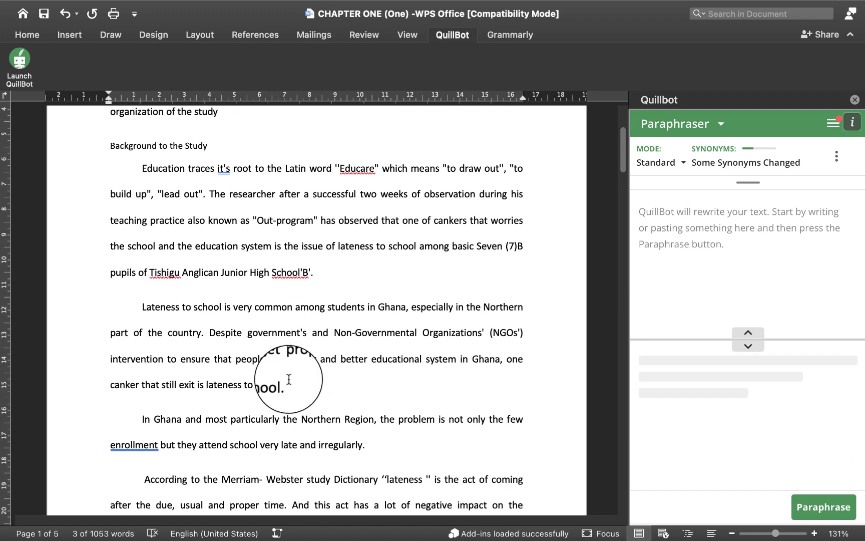
drag(286, 385, 144, 311)
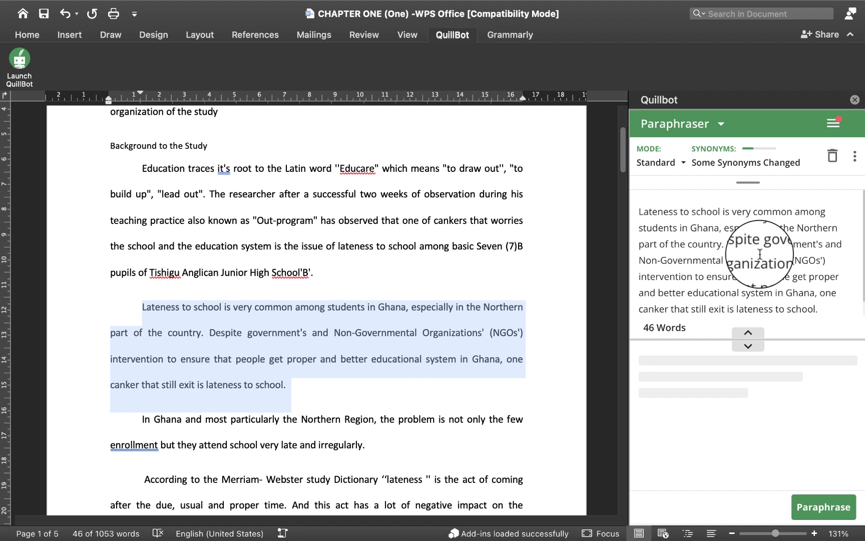
click(816, 504)
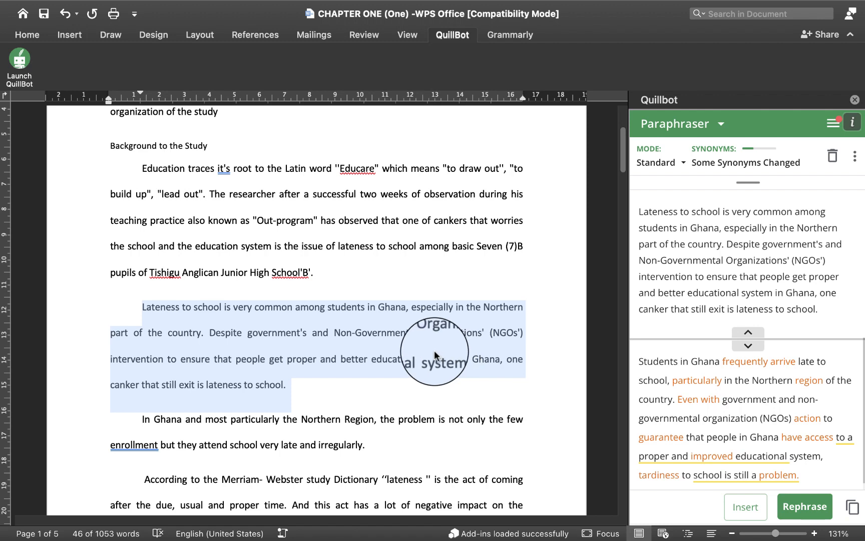
Replace the selected paragraph with QuillBot's paraphrased version and place the cursor at its end.
click(745, 509)
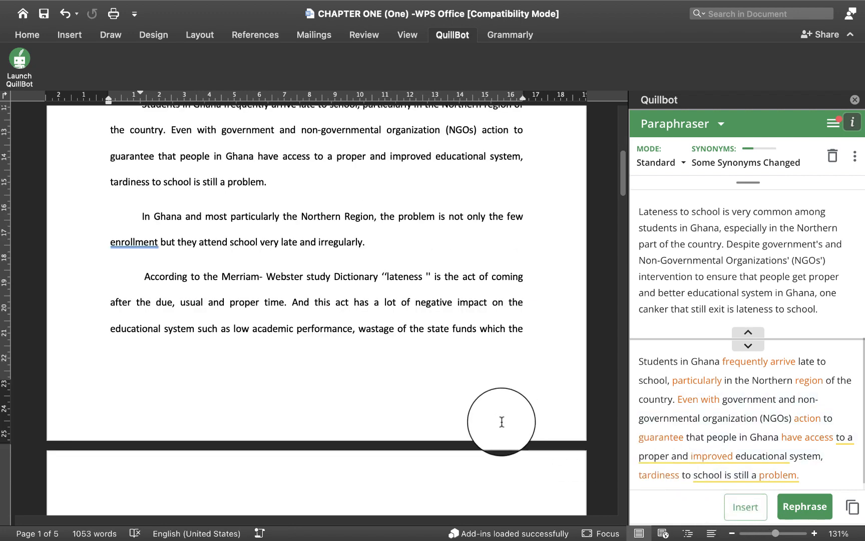
scroll(330, 341, up, 2)
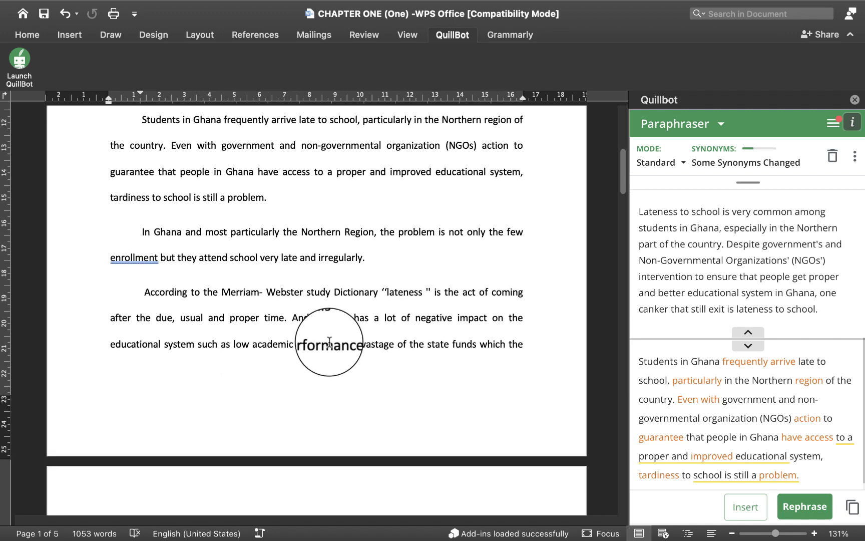
scroll(329, 342, up, 5)
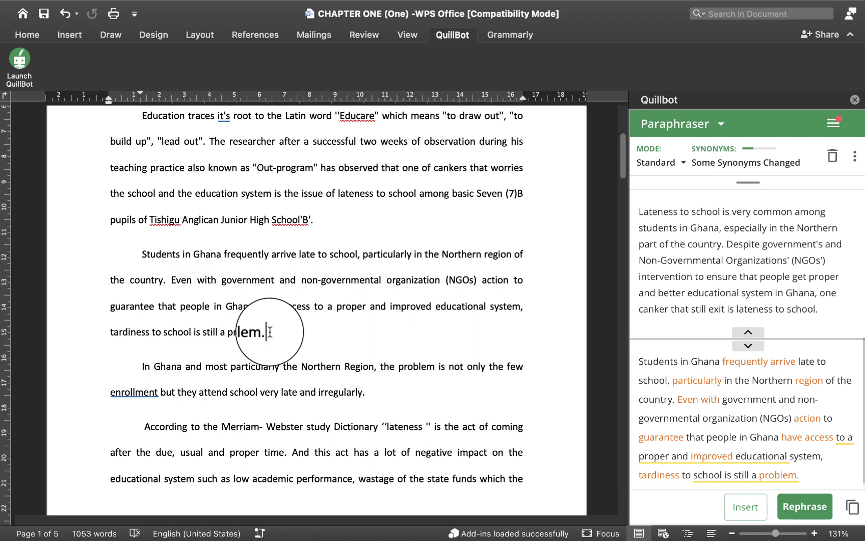
mouse_move(270, 331)
mouse_down()
mouse_move(185, 286)
mouse_move(151, 251)
mouse_move(274, 316)
mouse_move(270, 331)
mouse_up()
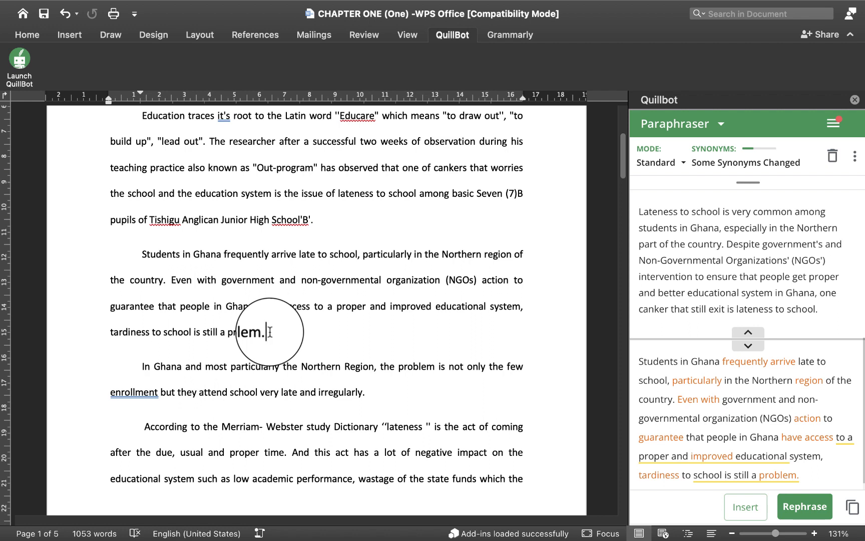
Open Grammarly alongside QuillBot and show its Correctness suggestions for the document.
click(511, 35)
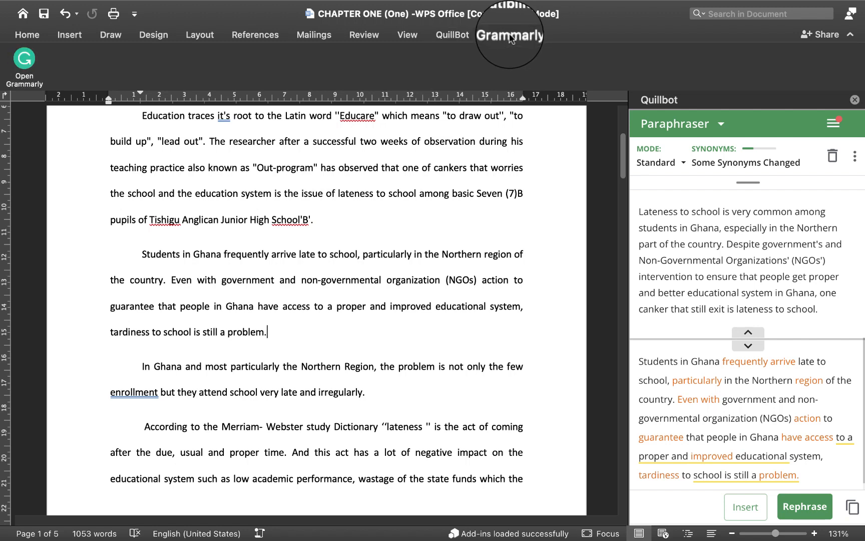
click(25, 60)
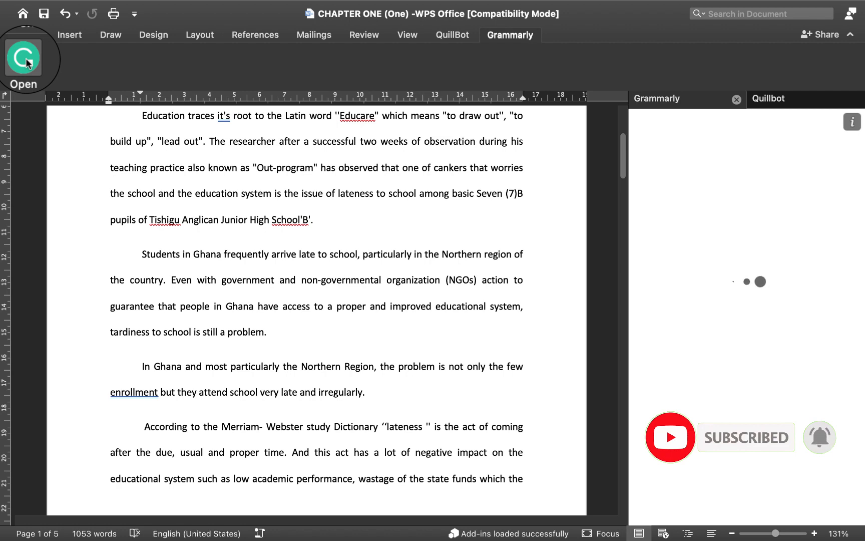
click(27, 35)
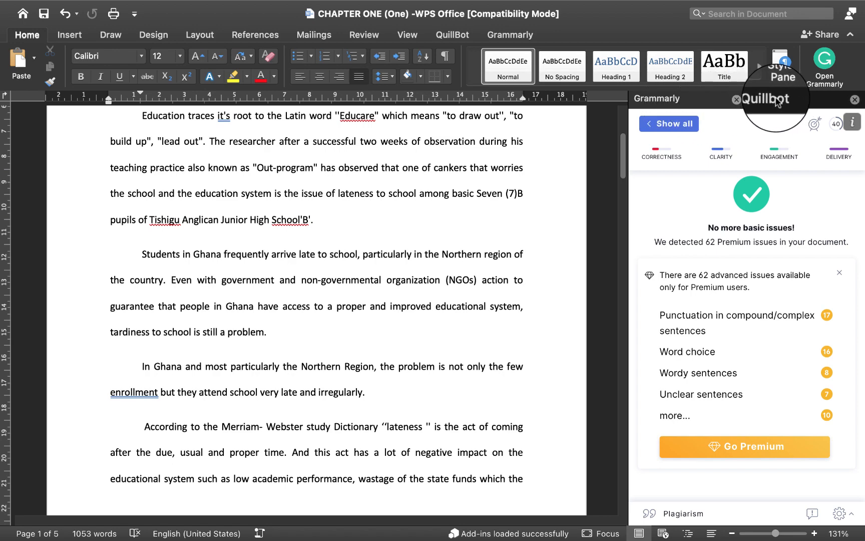
click(778, 99)
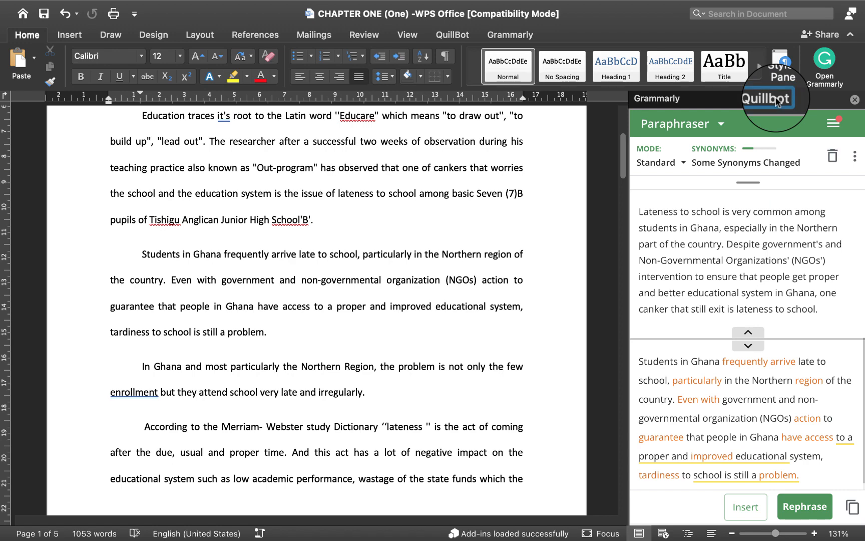
click(674, 100)
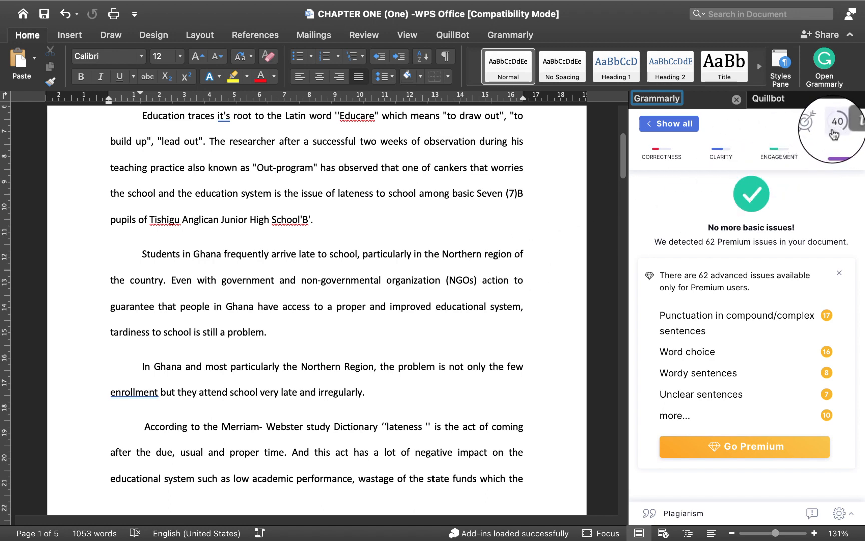
click(664, 158)
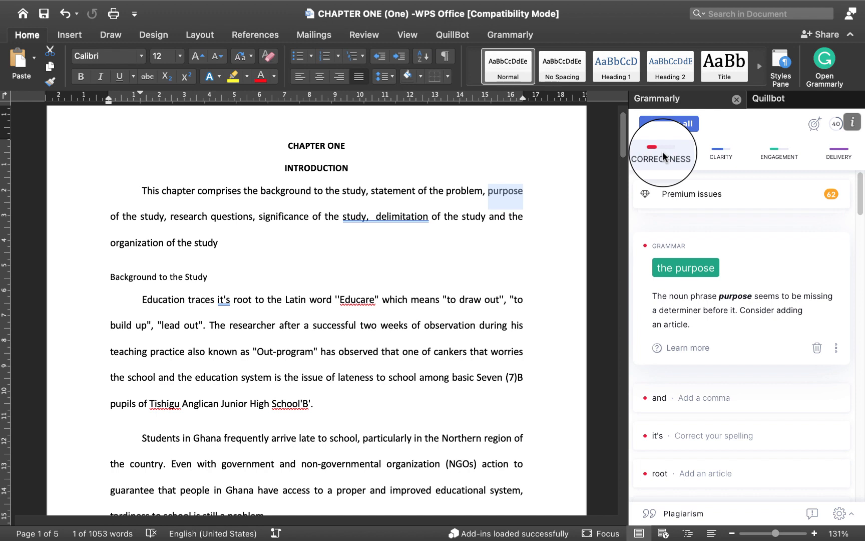
Review Grammarly's list of Correctness suggestions for the chapter, from the first entry down to the agreement and spacing issues and back.
scroll(695, 400, down, 3)
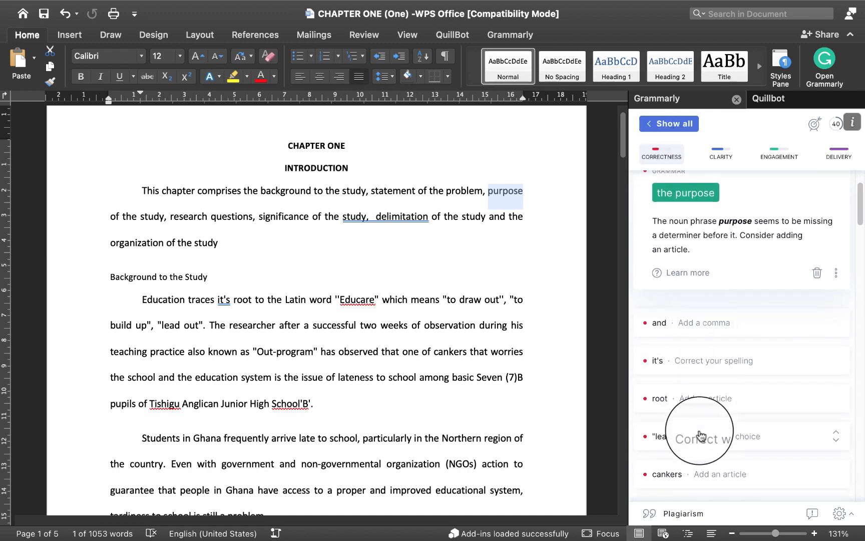
scroll(699, 438, down, 5)
scroll(701, 436, down, 10)
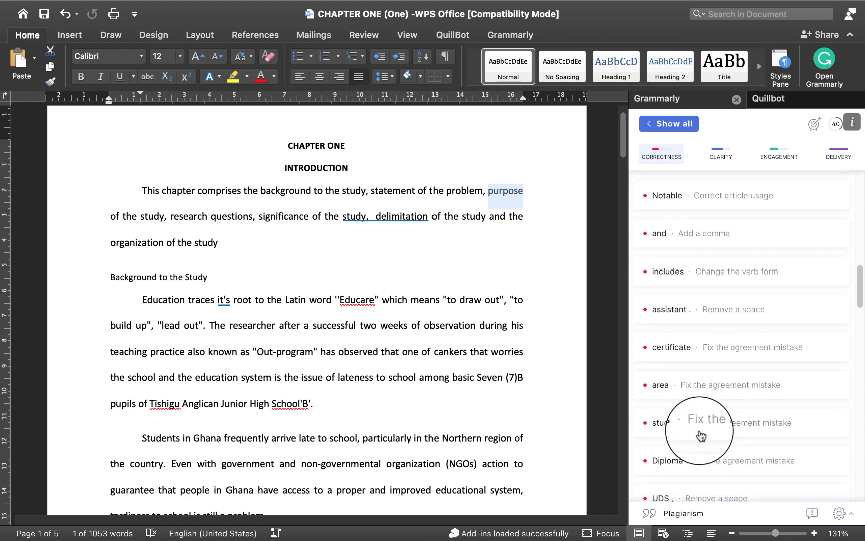
scroll(700, 436, down, 3)
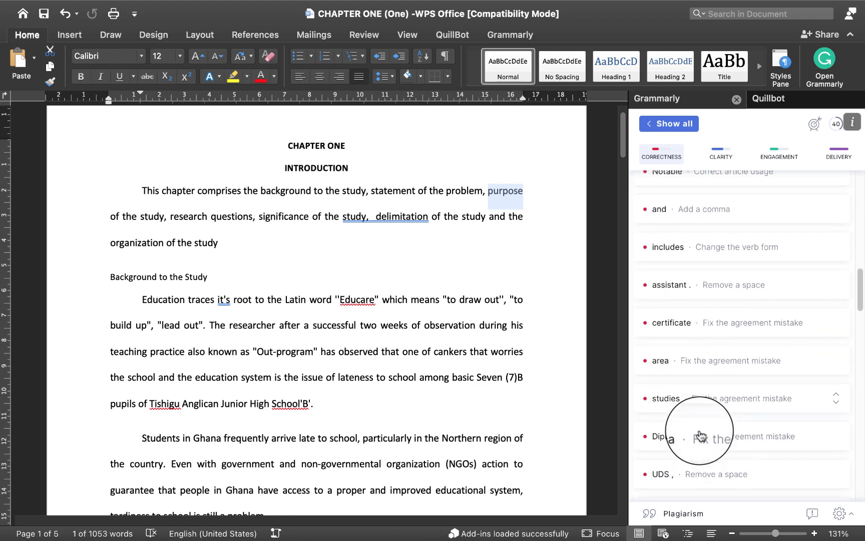
scroll(701, 435, up, 5)
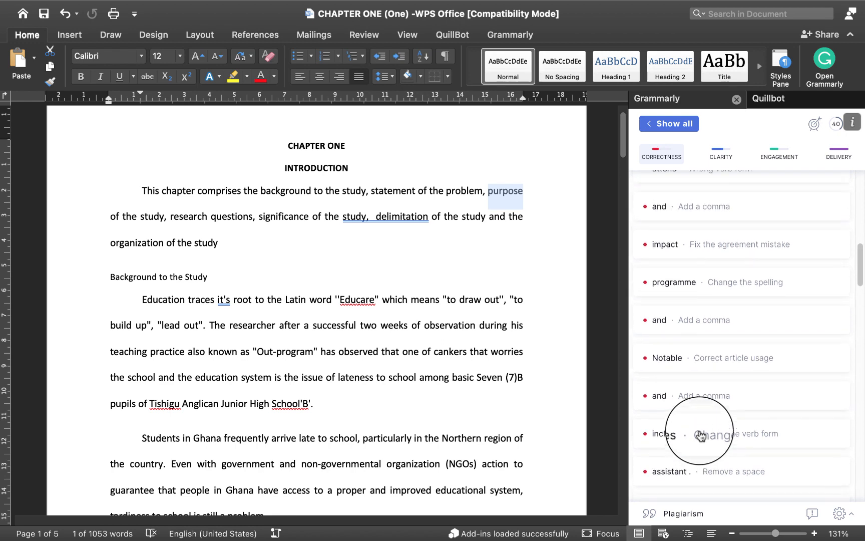
scroll(701, 435, up, 6)
scroll(700, 433, up, 6)
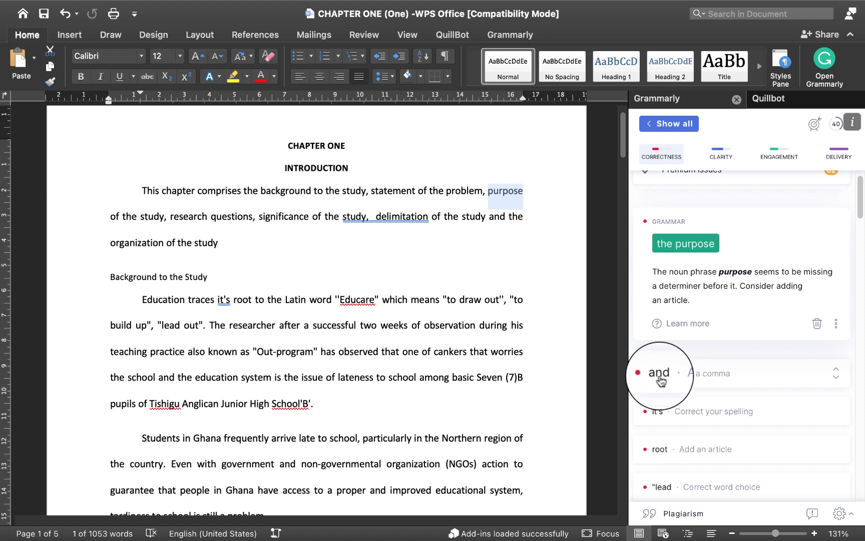
Accept Grammarly's spelling suggestion that replaces "it's" with "its" in the first sentence under Background to the Study.
scroll(660, 379, down, 2)
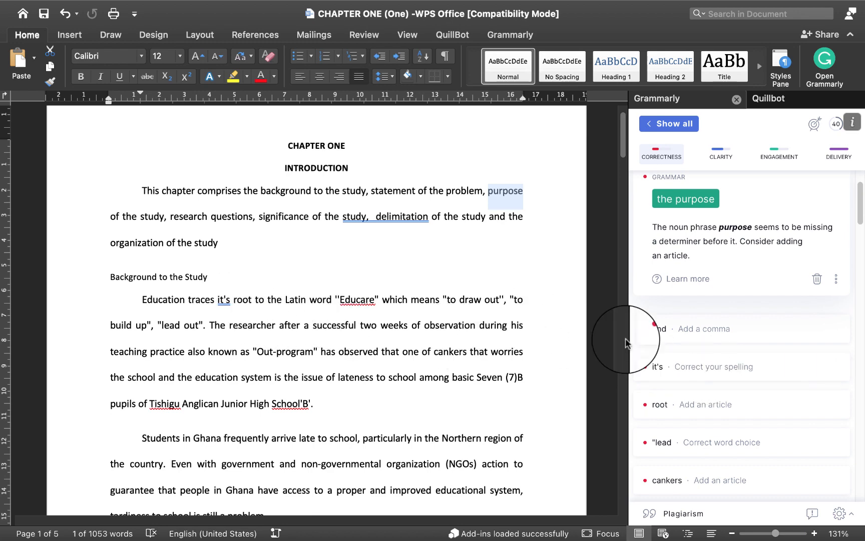
click(689, 367)
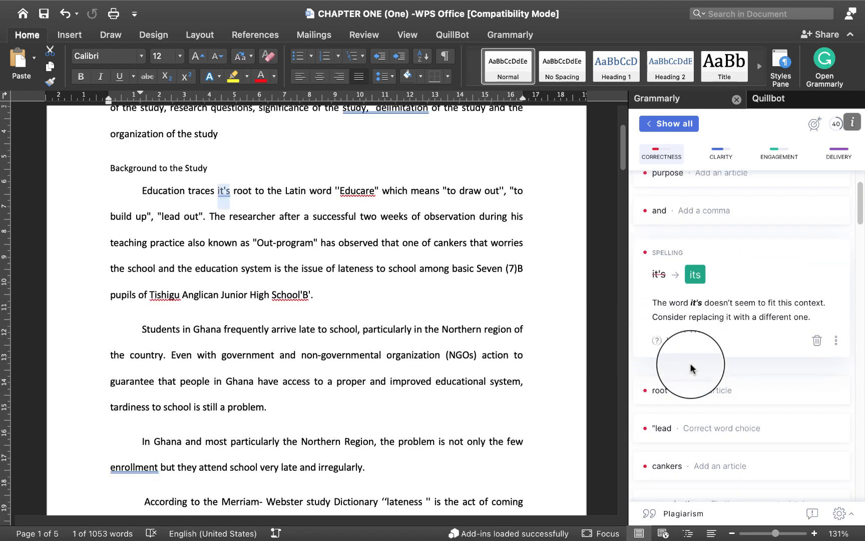
click(697, 274)
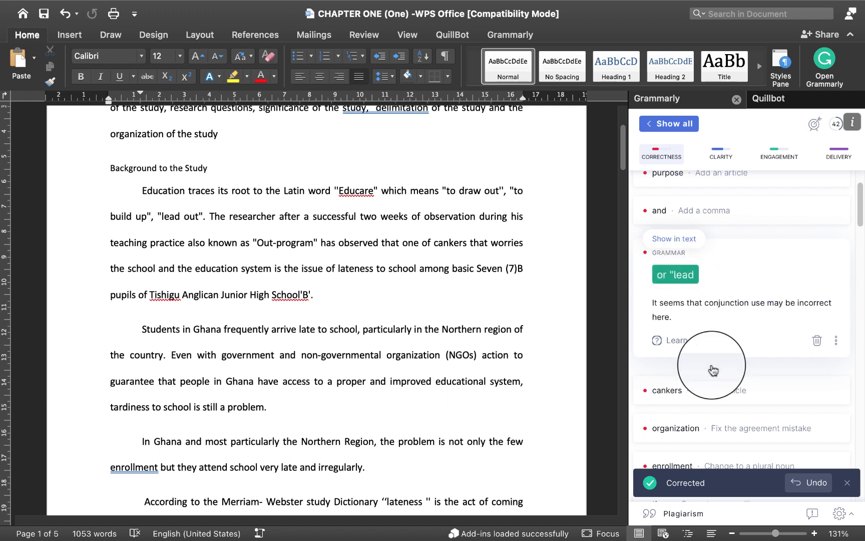
Look through the remaining Correctness suggestions and expand the agreement suggestion for "organization" to examine its explanation.
scroll(713, 381, up, 3)
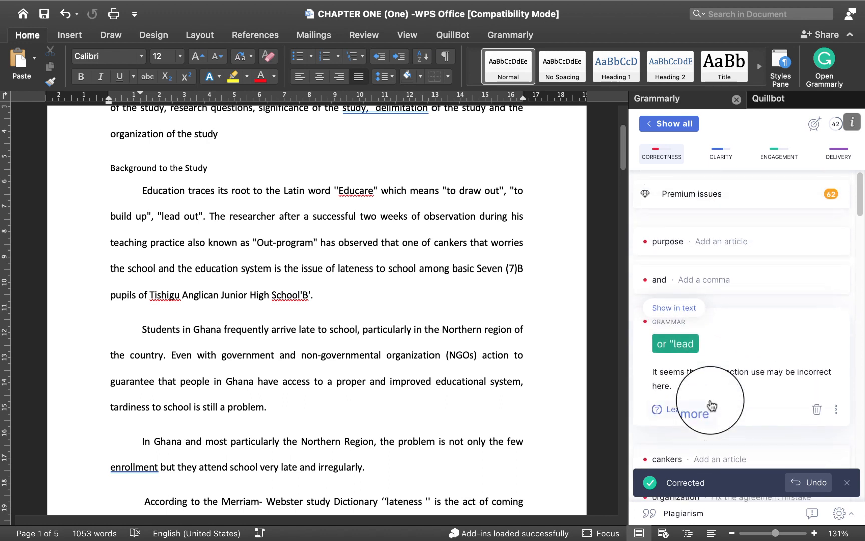
scroll(711, 405, down, 6)
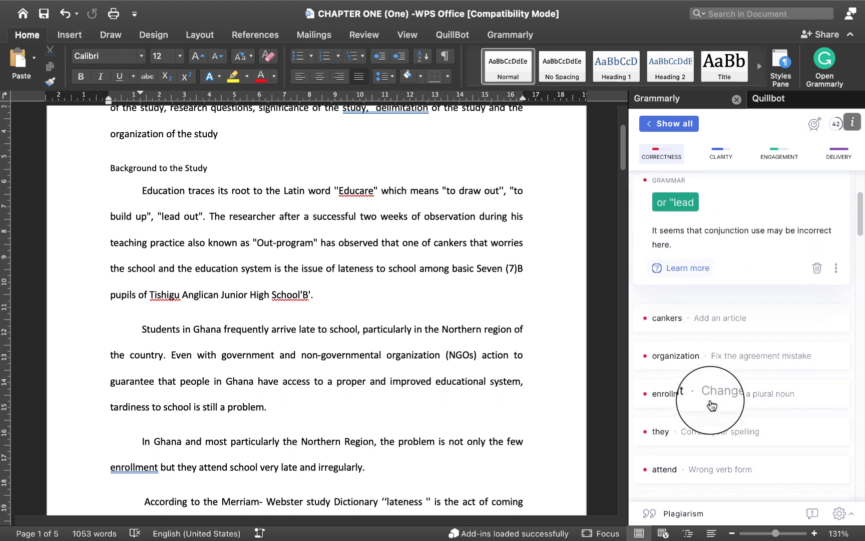
scroll(709, 400, down, 3)
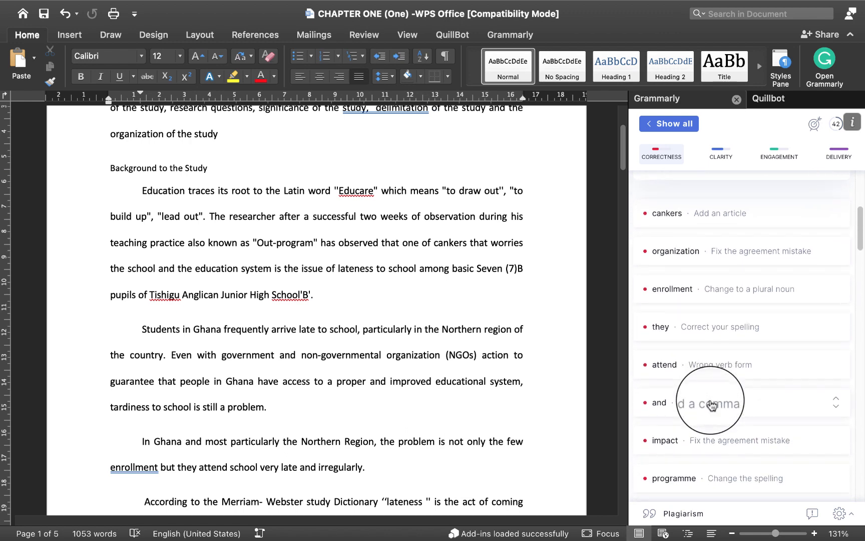
scroll(711, 405, down, 1)
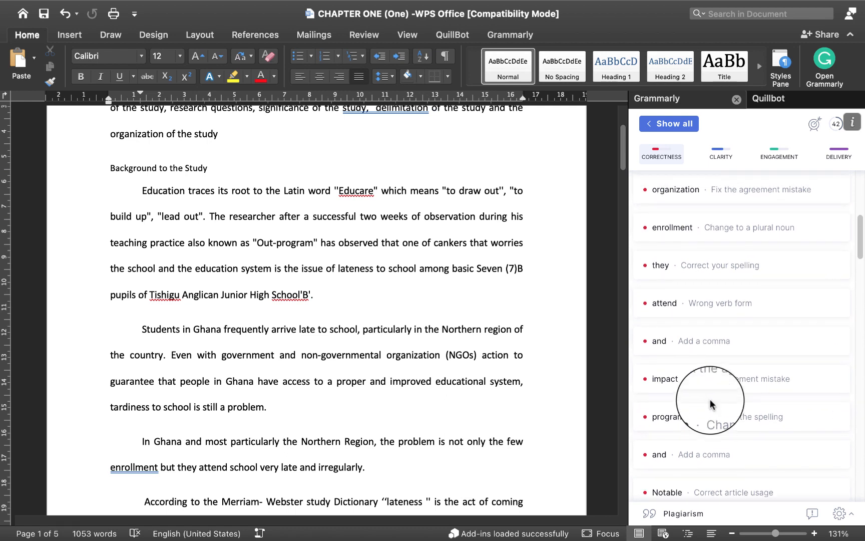
scroll(710, 403, up, 5)
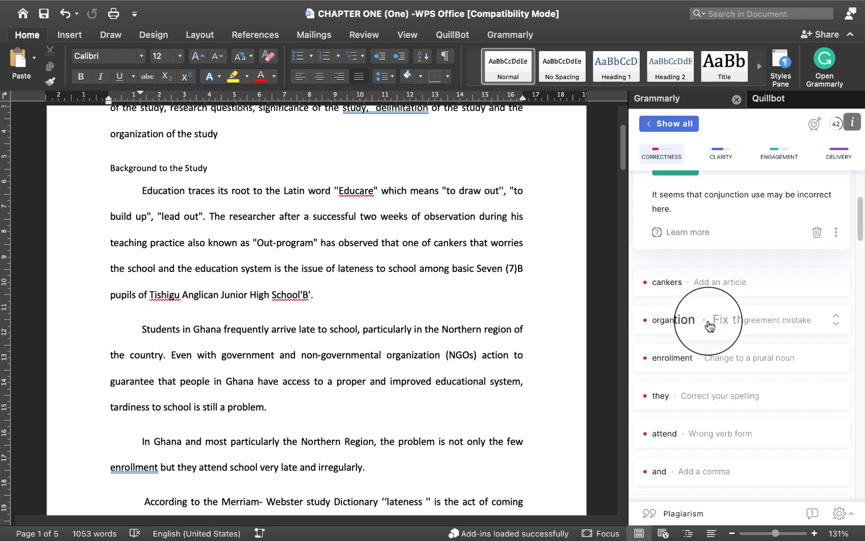
click(686, 323)
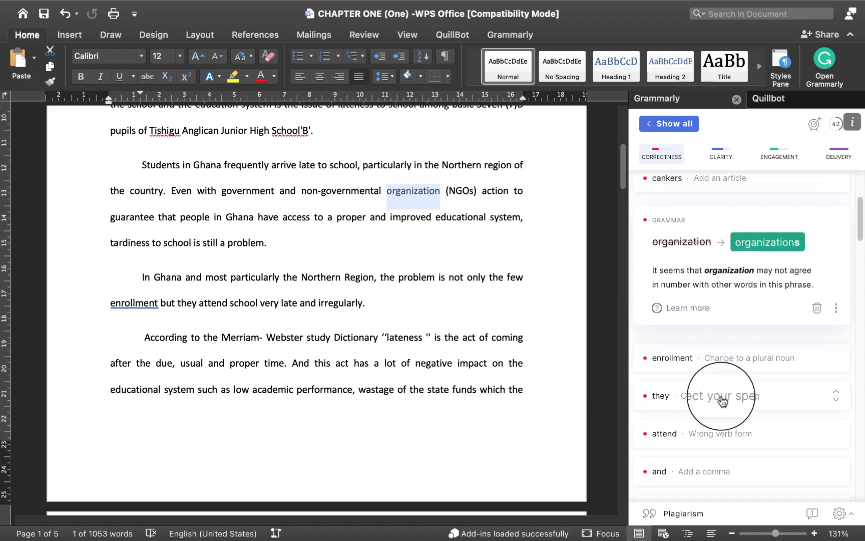
scroll(723, 401, down, 10)
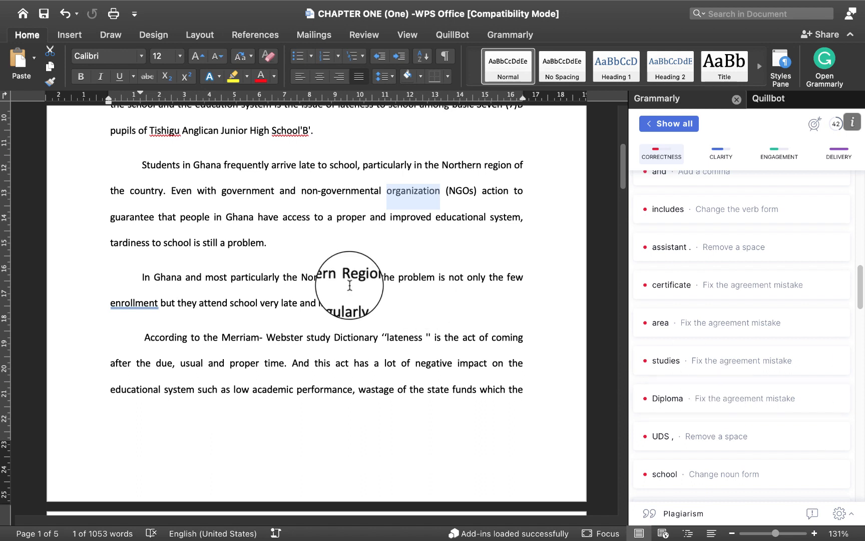
Apply Grammarly's Clarity suggestions by shortening "in order to" to "to" and removing the word "basically".
click(721, 154)
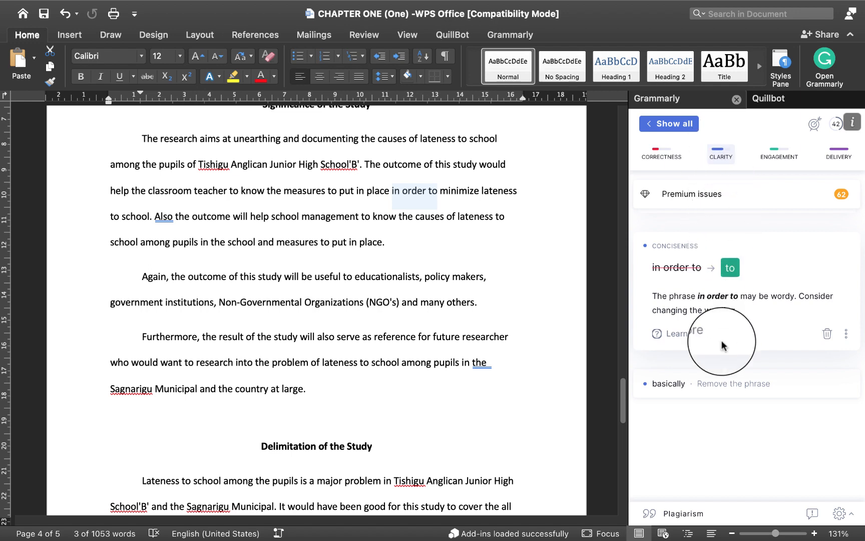
click(734, 272)
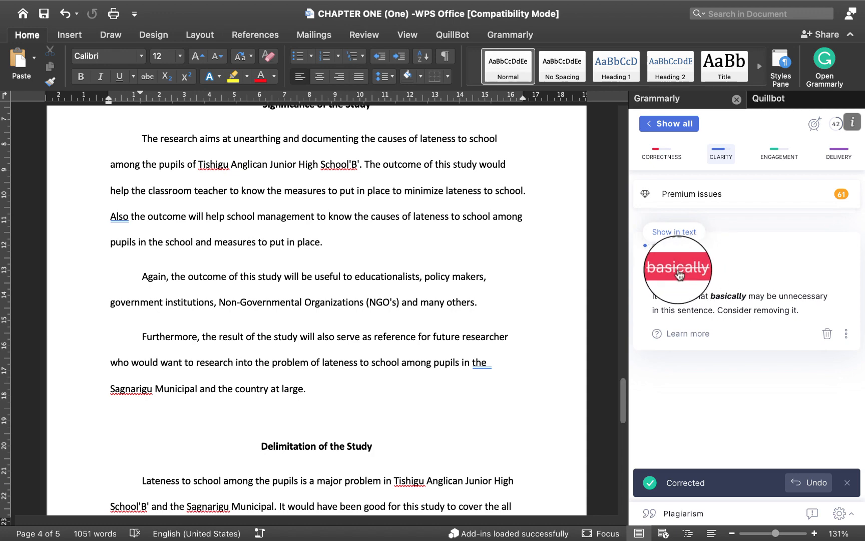
click(679, 271)
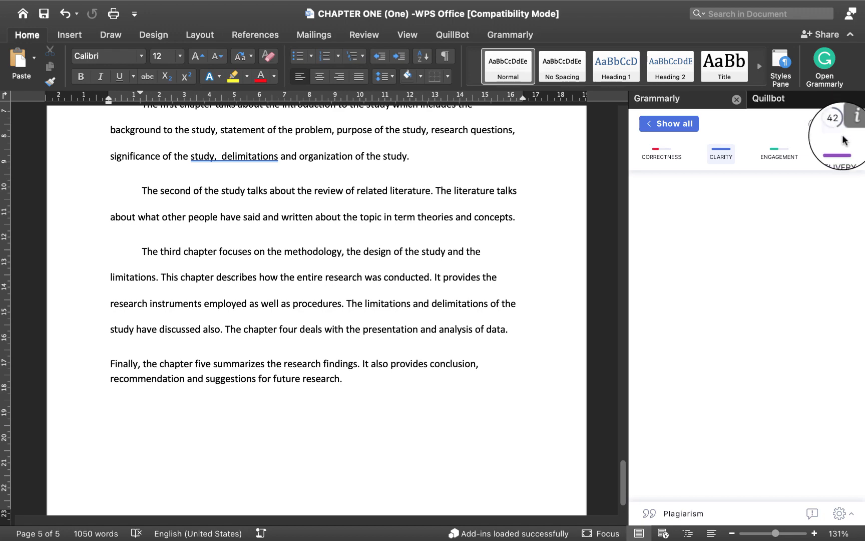
Examine the Correctness suggestions once more, then switch away from the document to the desktop.
click(666, 157)
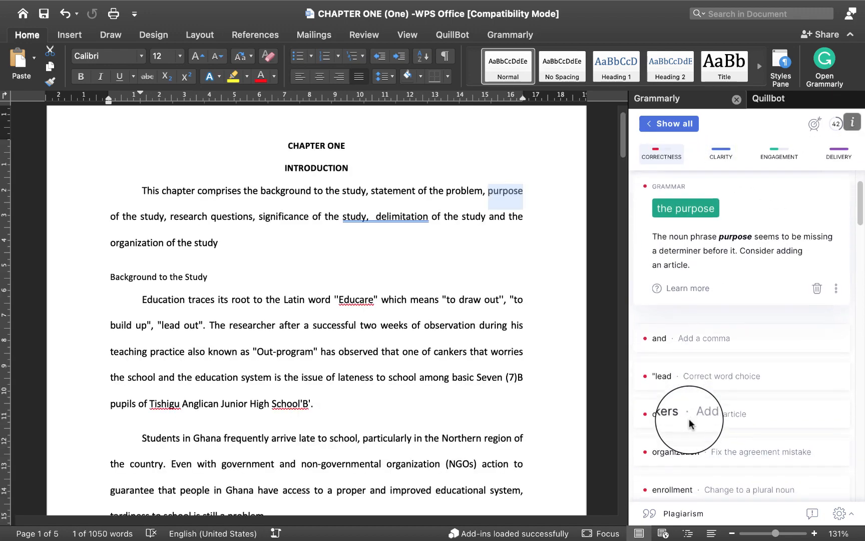
scroll(689, 418, down, 3)
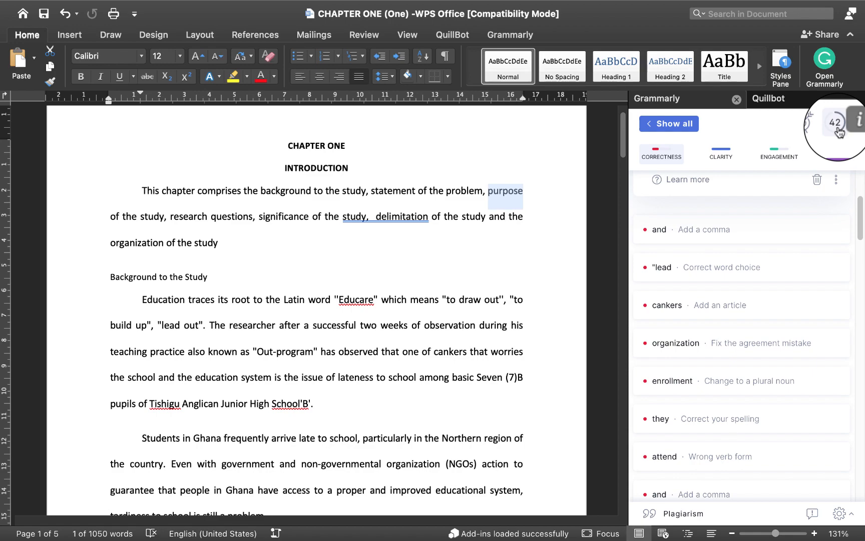
key(ctrl+Left)
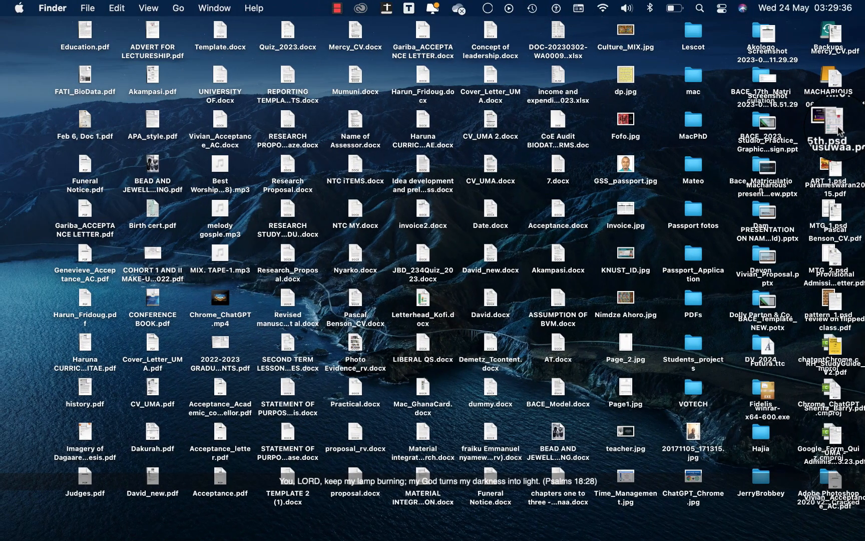